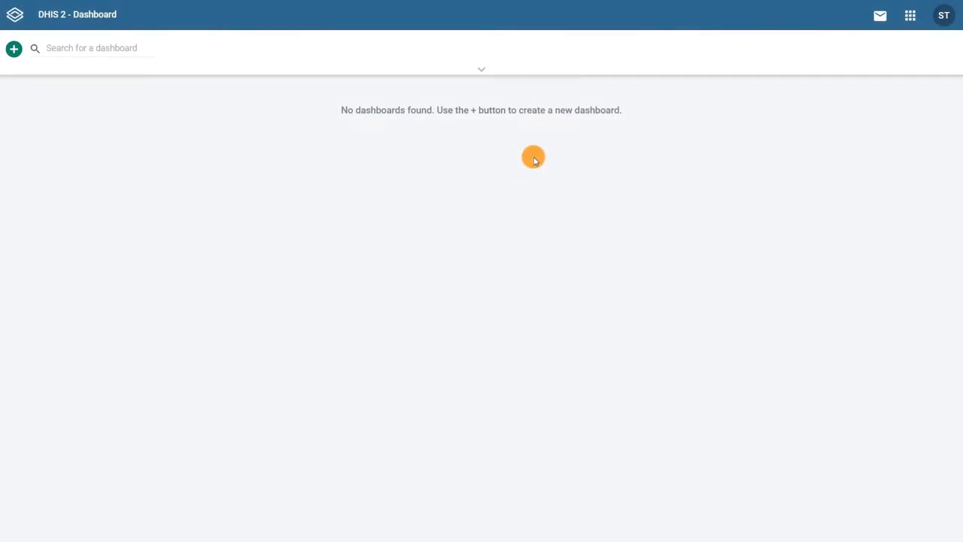
# Step: Go to the Maintenance app's Indicator section to list existing indicators
pyautogui.click(902, 25)
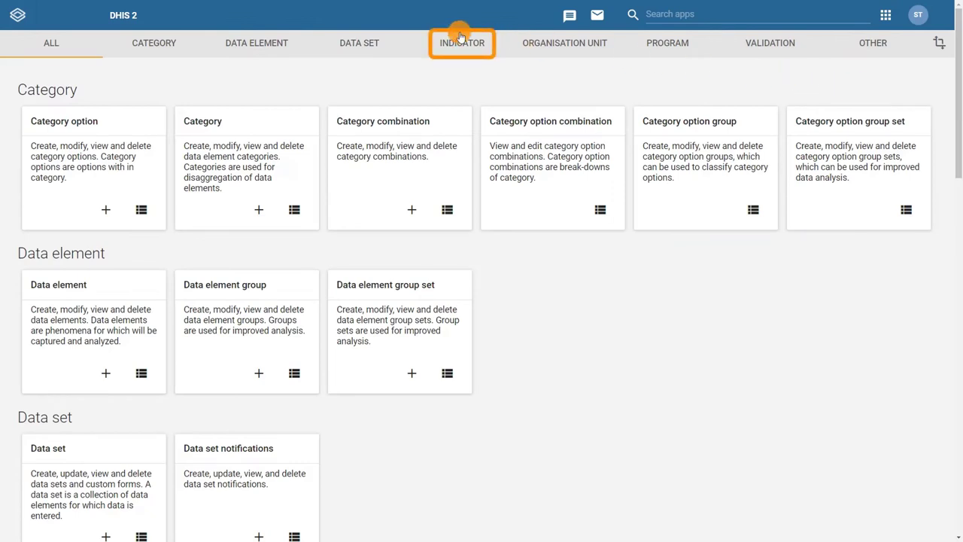
pyautogui.click(461, 37)
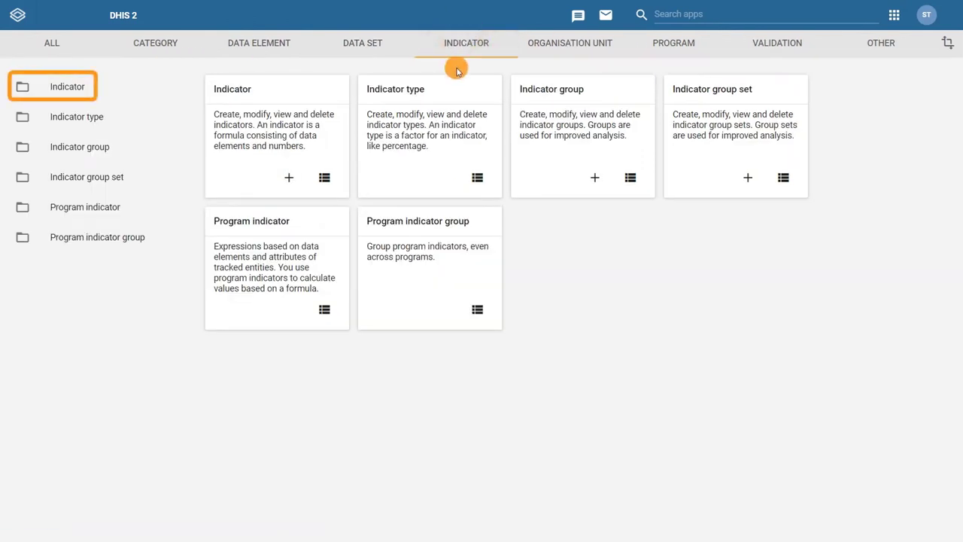
pyautogui.click(128, 87)
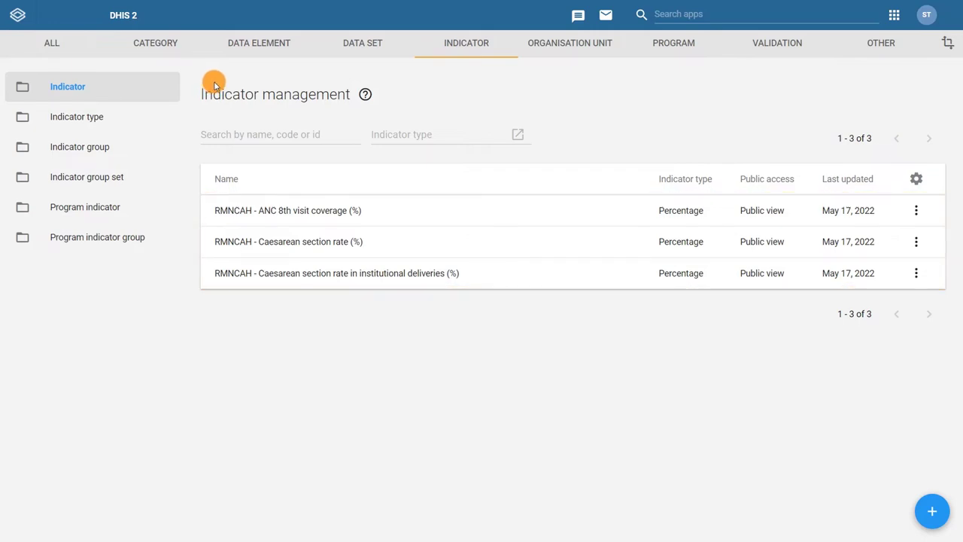
# Step: Start a new indicator named 'RMNCAH - ANC 4th visit coverage (%)'
pyautogui.click(932, 508)
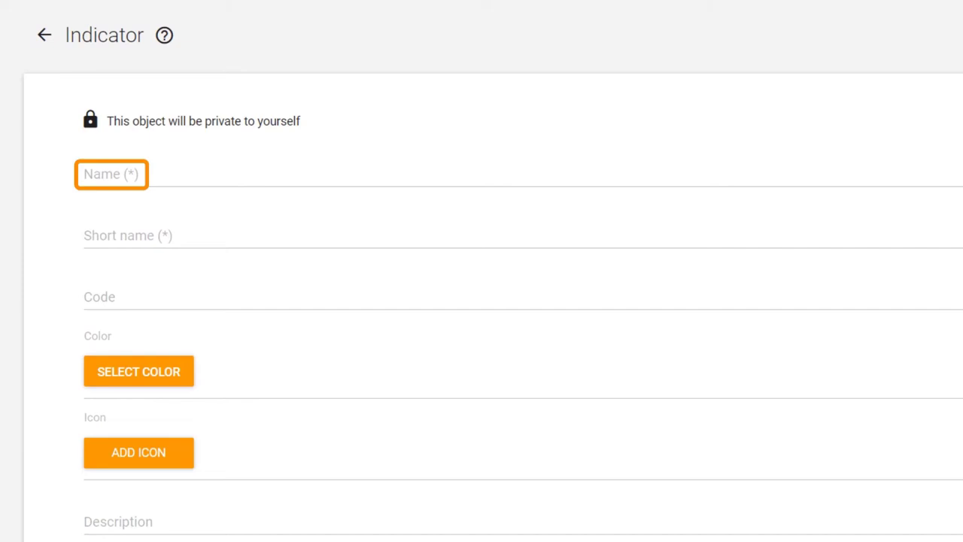
pyautogui.click(128, 173)
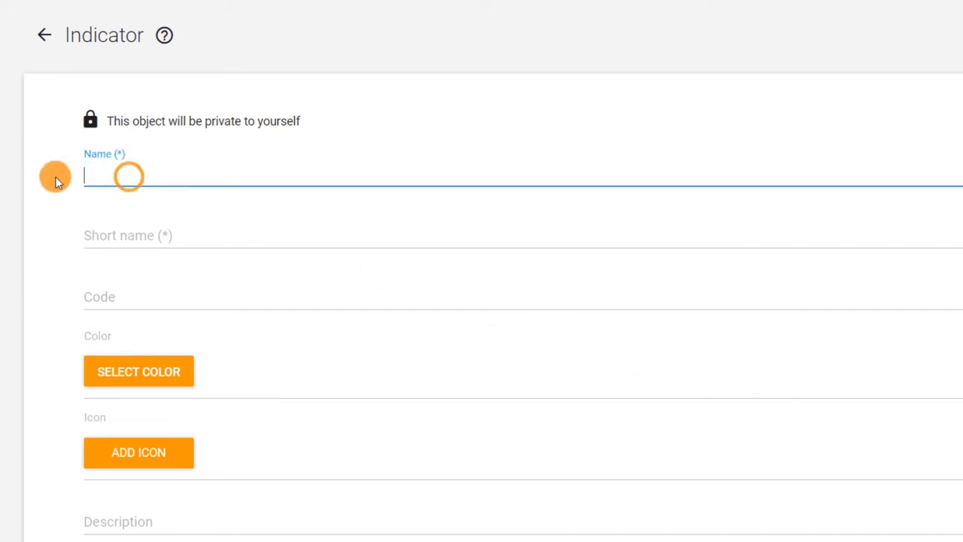
pyautogui.write('RMNCAH - ANC 4th visit coverage (%)')
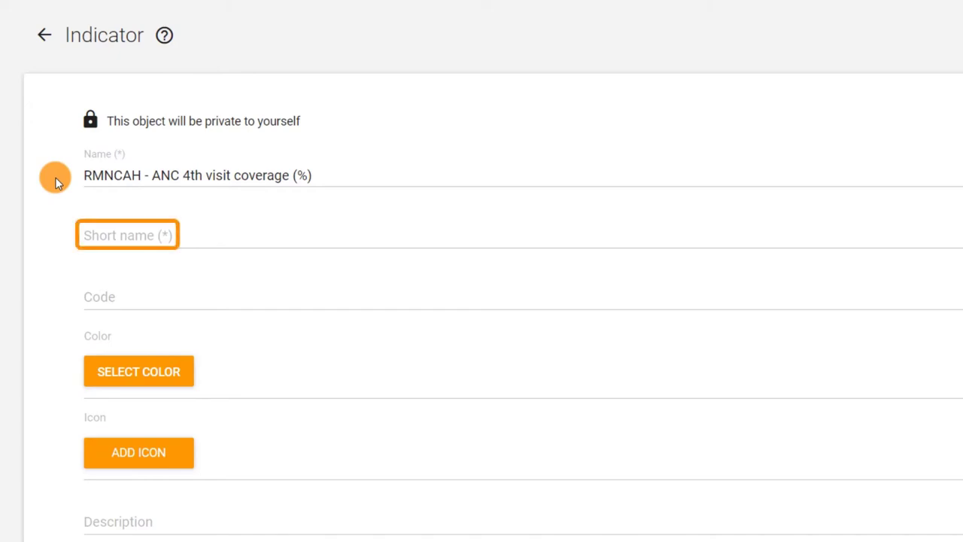
# Step: Fill in the indicator's short name and its numerator/denominator description
pyautogui.click(94, 233)
pyautogui.write('ANC 4th visit coverage (%)')
pyautogui.click(60, 234)
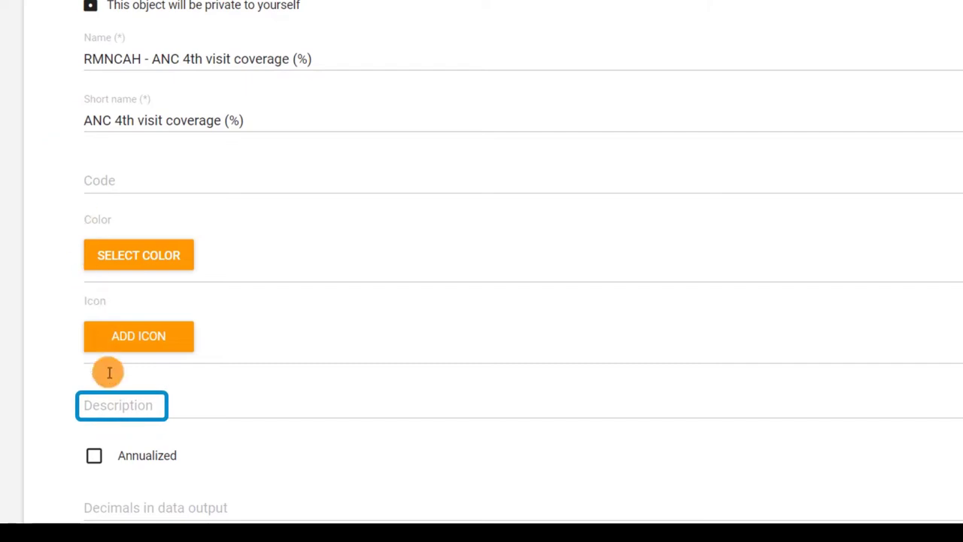
pyautogui.click(113, 403)
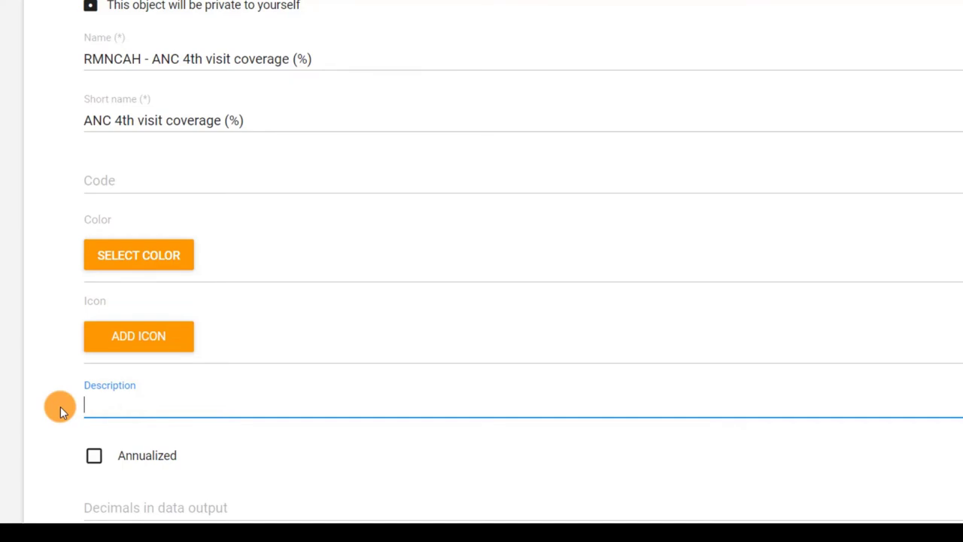
pyautogui.write('Numerator: ANC 4th visit, Denominator : Expected pregnant women. Calculates the percentage of pregnant women who attended any facility for their 4th ANC visit as a proportion of the expected number of pregnant women within the period selected.')
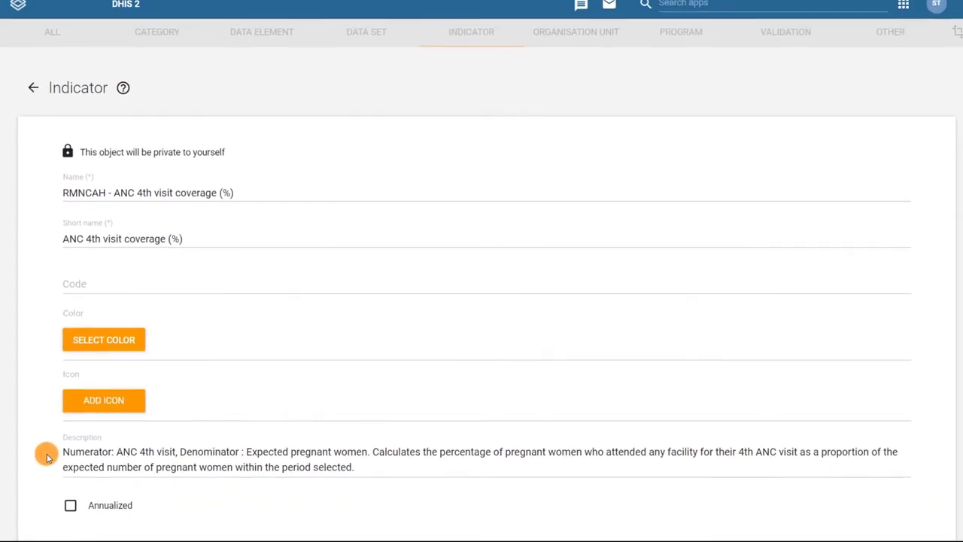
# Step: Mark the indicator as Annualized with indicator type Percentage
pyautogui.scroll(-5, 46, 457)
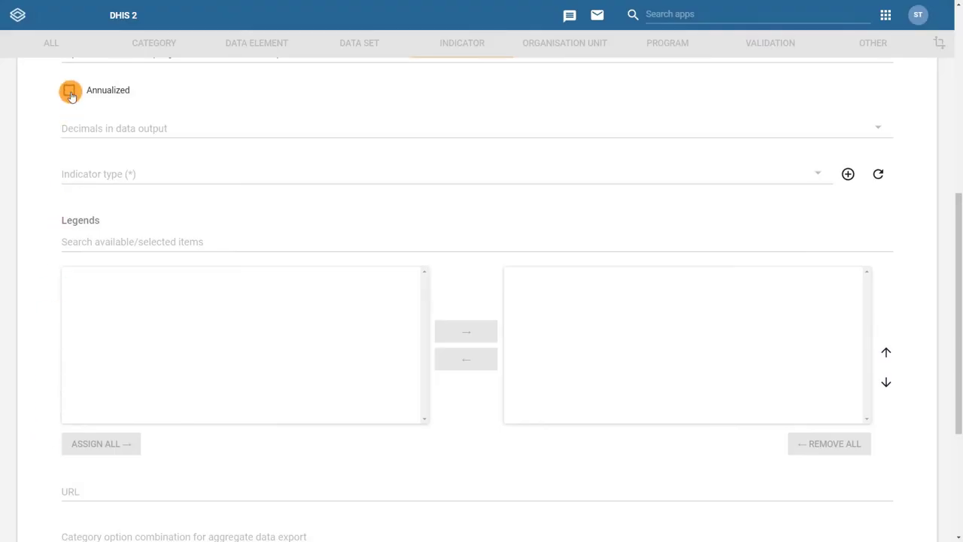
pyautogui.click(70, 91)
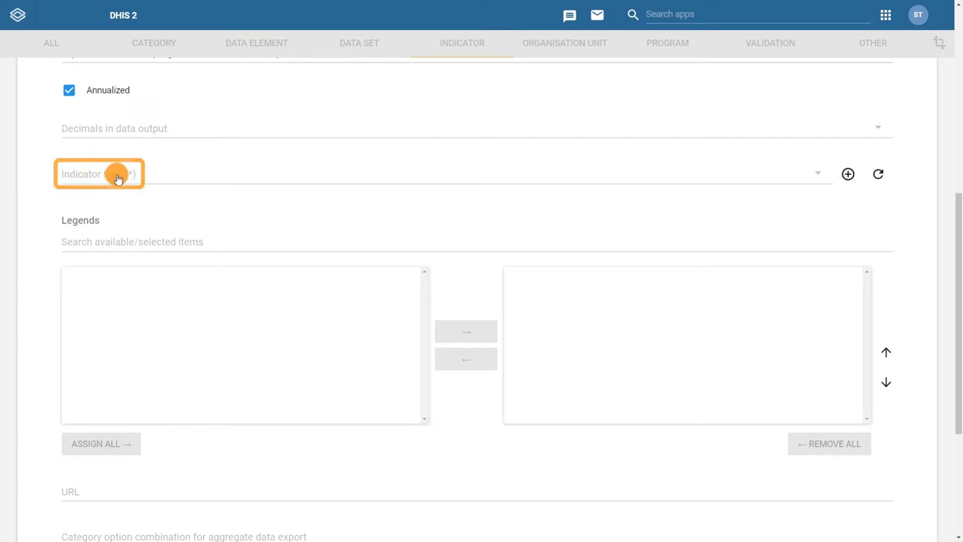
pyautogui.click(86, 175)
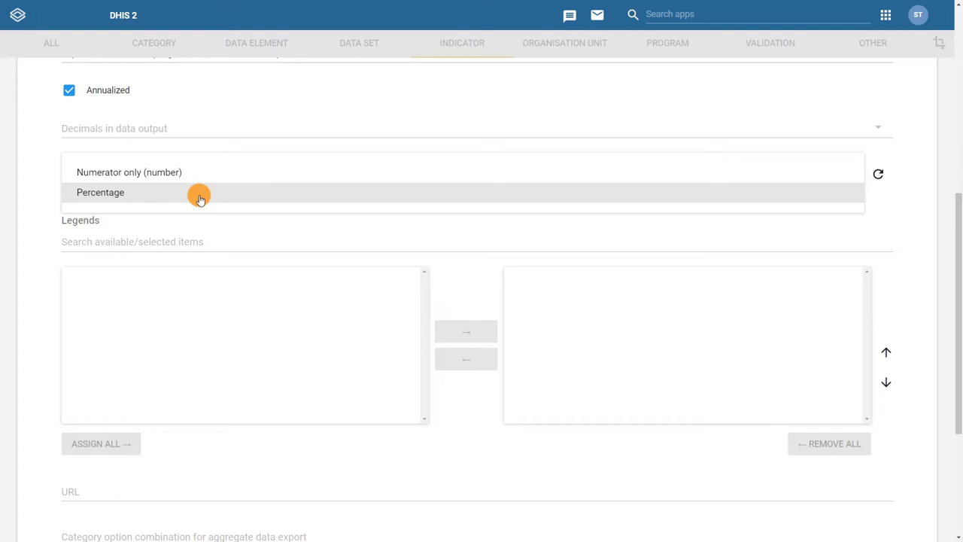
pyautogui.click(200, 197)
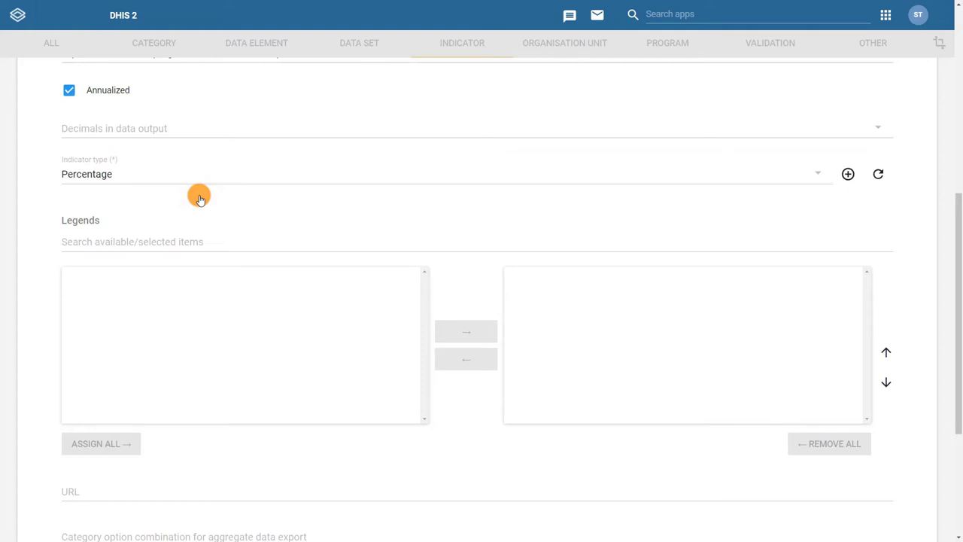
pyautogui.scroll(-3, 200, 197)
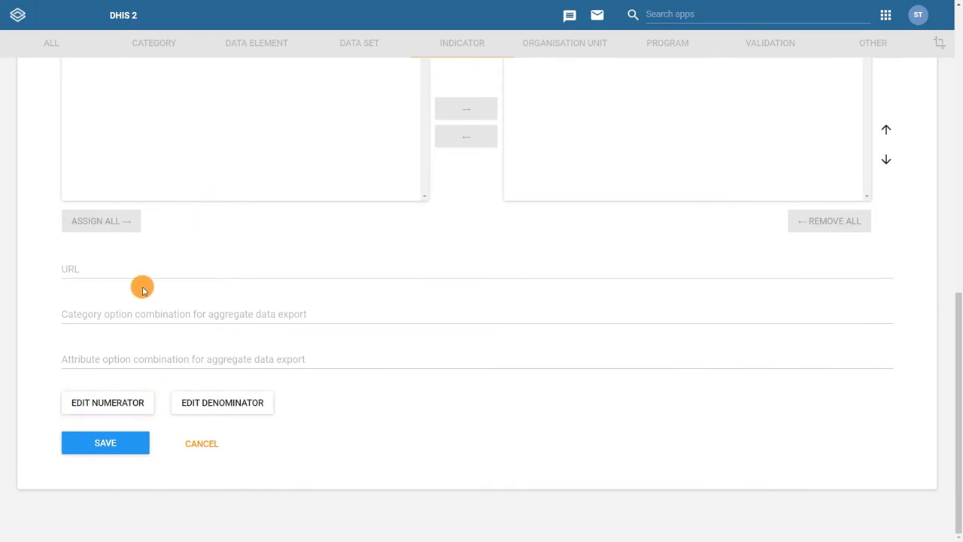
# Step: Bring up the numerator editor and describe the numerator as 'ANC 4th visit'
pyautogui.click(72, 402)
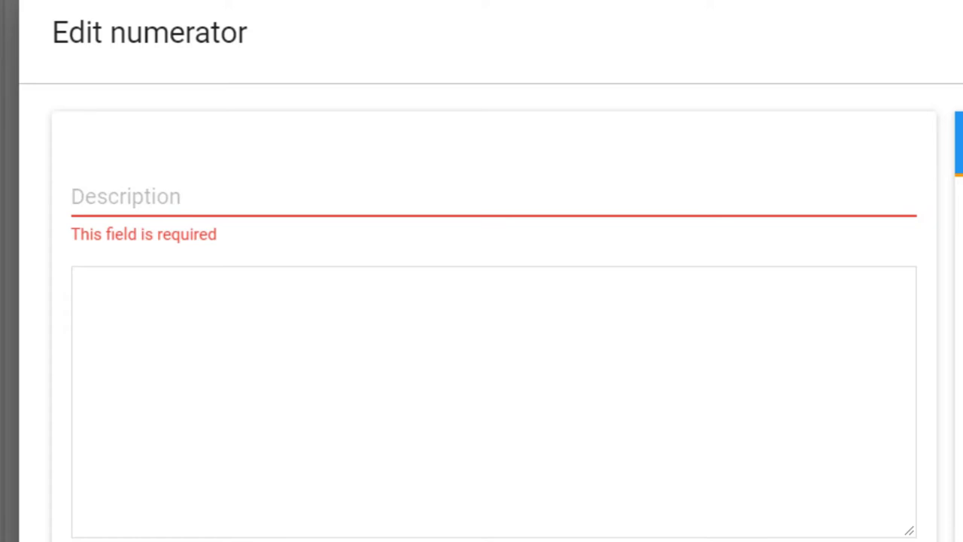
pyautogui.click(547, 195)
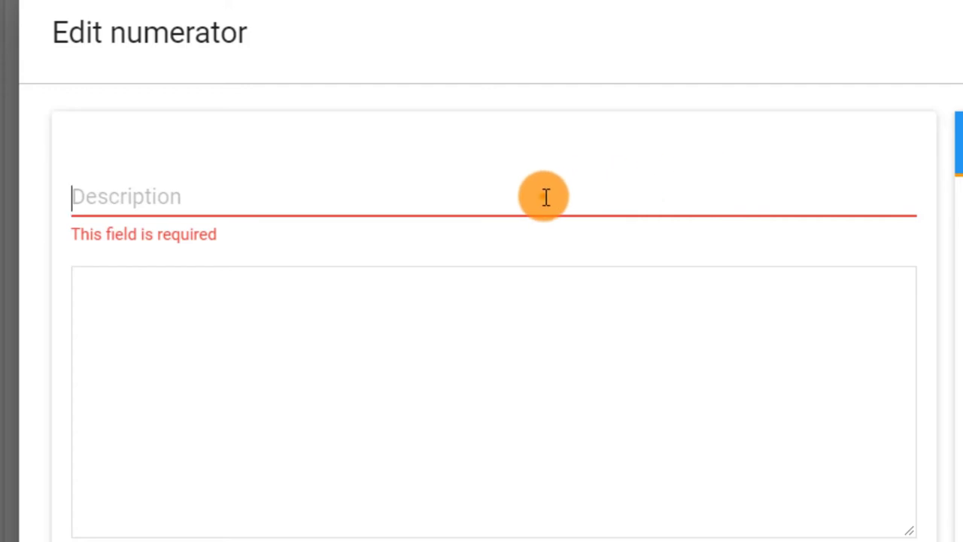
pyautogui.click(545, 199)
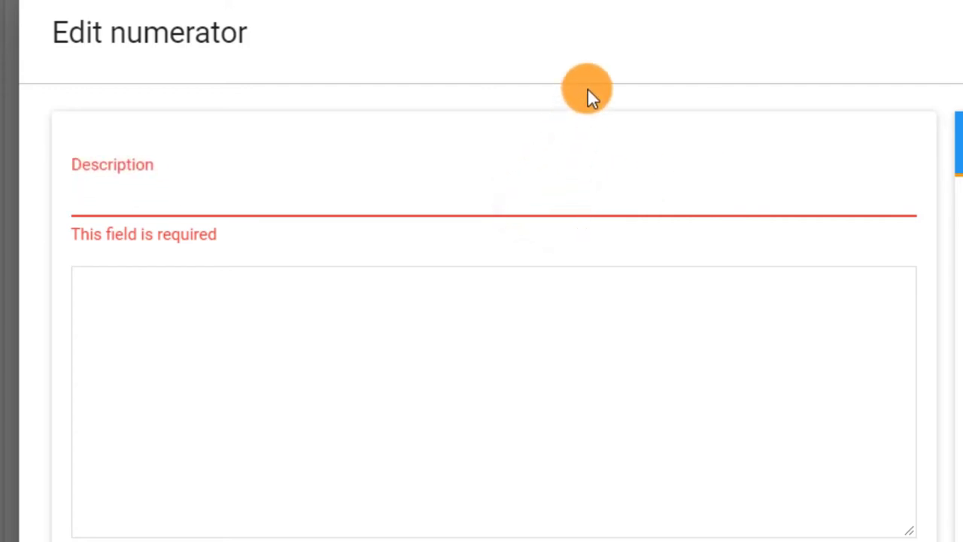
pyautogui.write('ANC 4th visit')
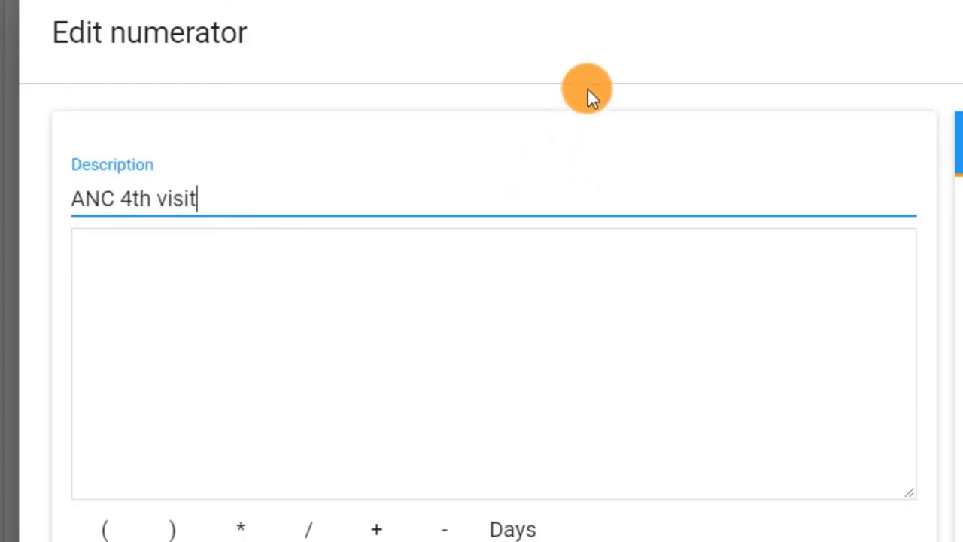
pyautogui.click(586, 88)
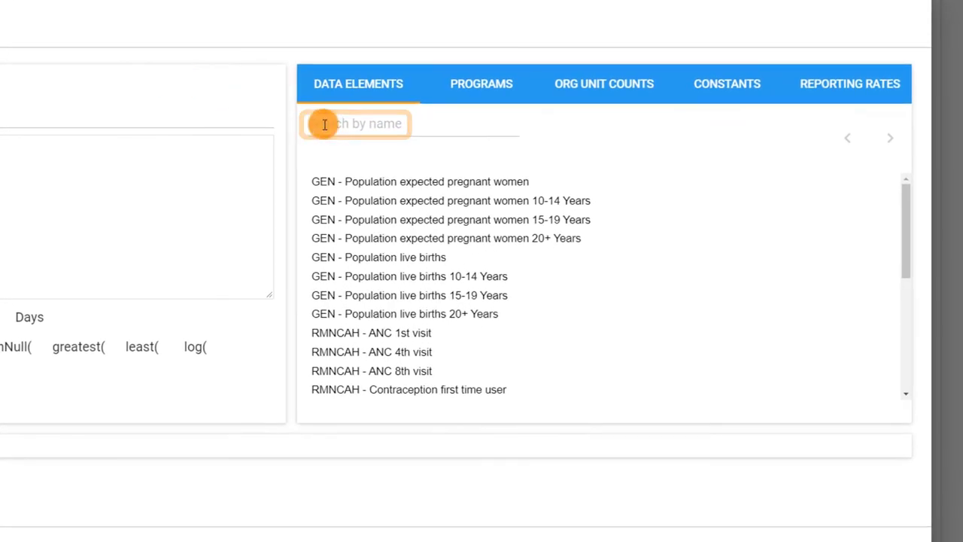
# Step: Insert data element 'RMNCAH - ANC 4th visit' into the numerator expression
pyautogui.click(324, 124)
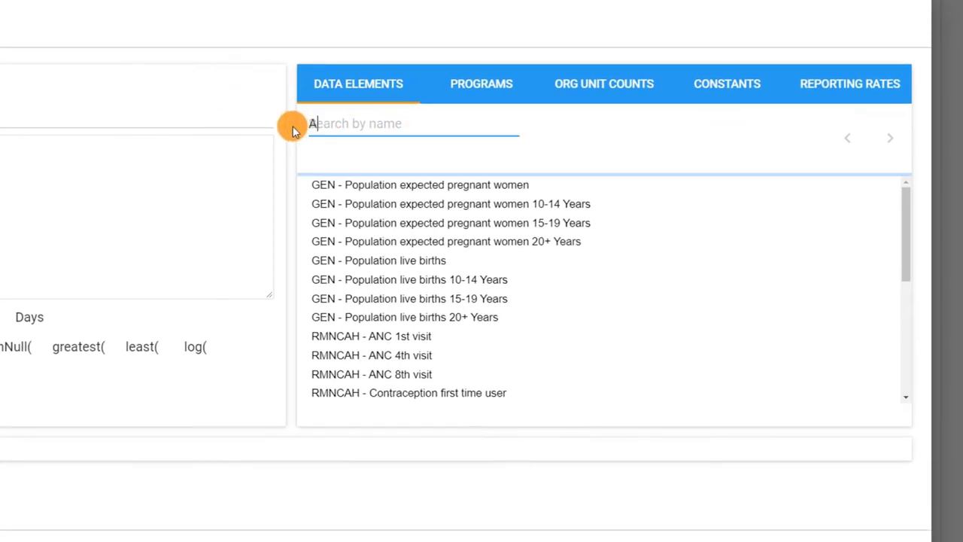
pyautogui.write('ANC')
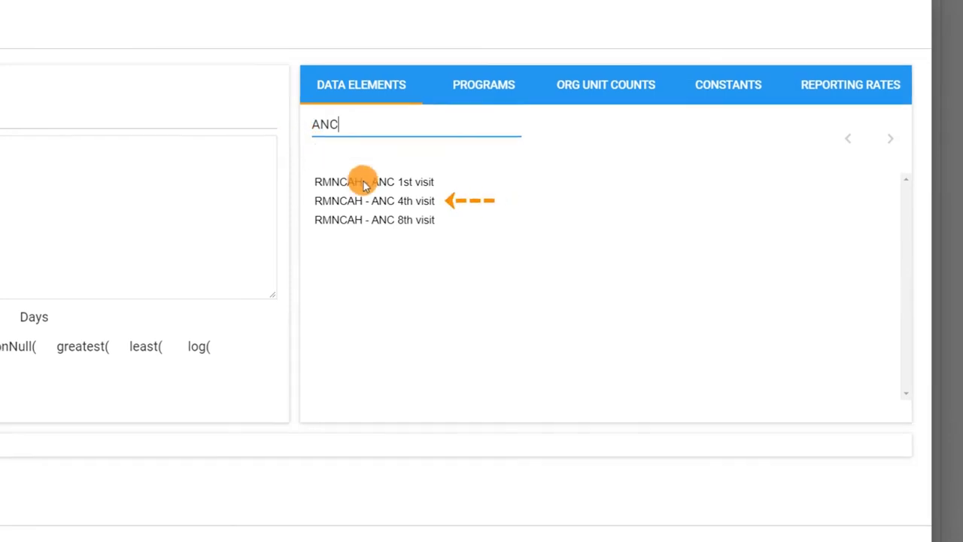
pyautogui.click(323, 201)
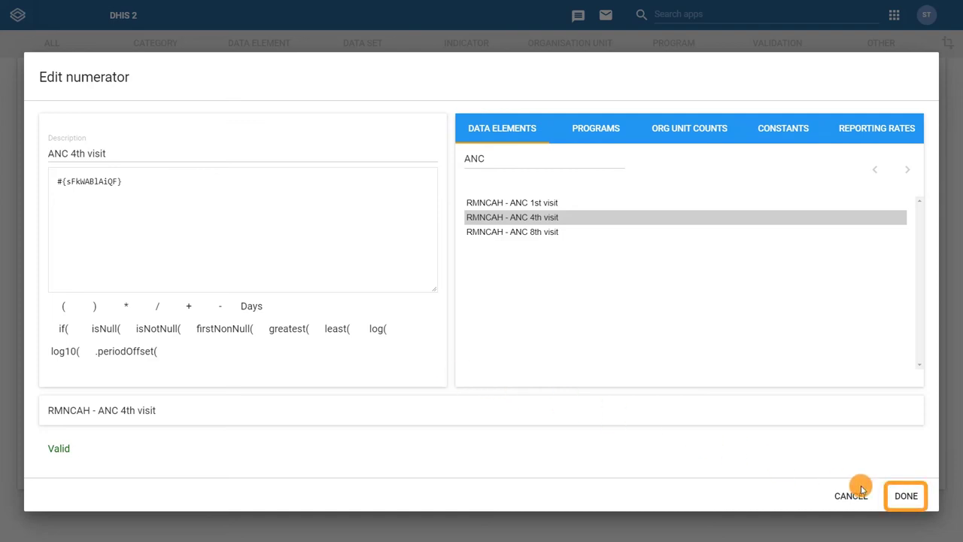
# Step: Confirm the numerator, then describe the denominator as 'Expected pregnancies'
pyautogui.click(907, 498)
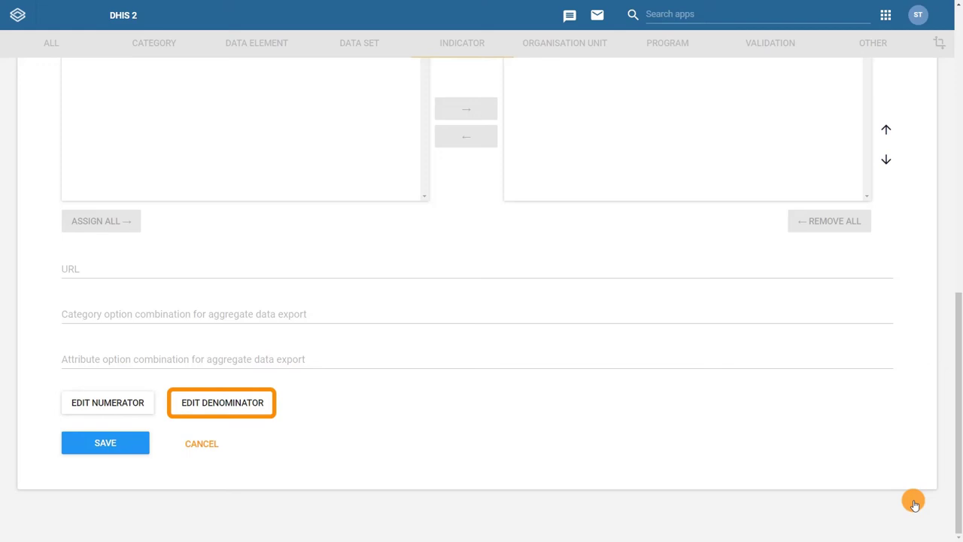
pyautogui.click(249, 404)
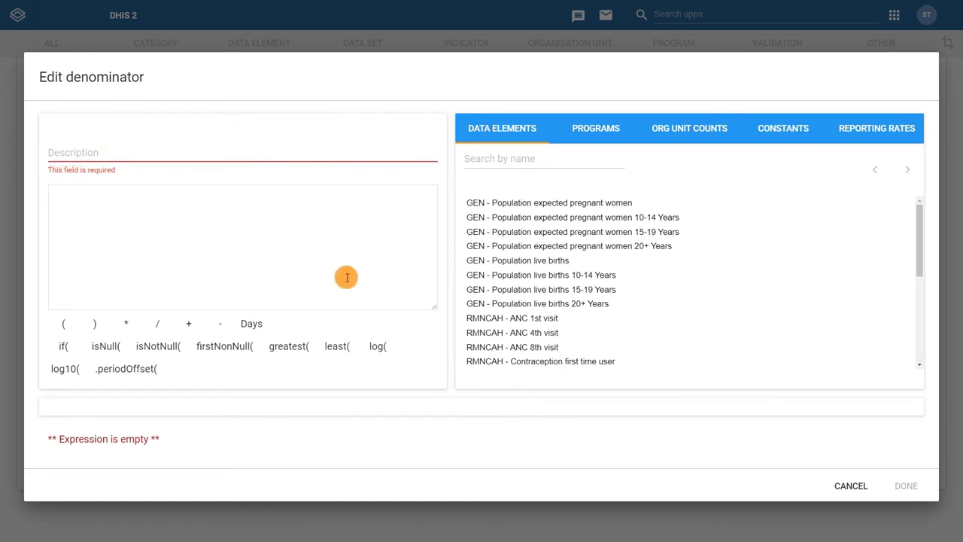
pyautogui.click(163, 150)
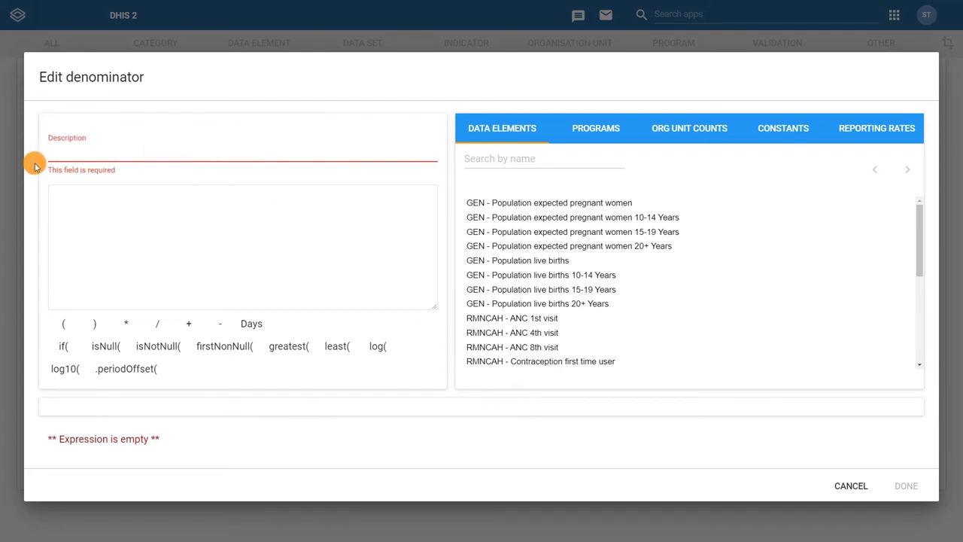
pyautogui.write('Expected pregnancies')
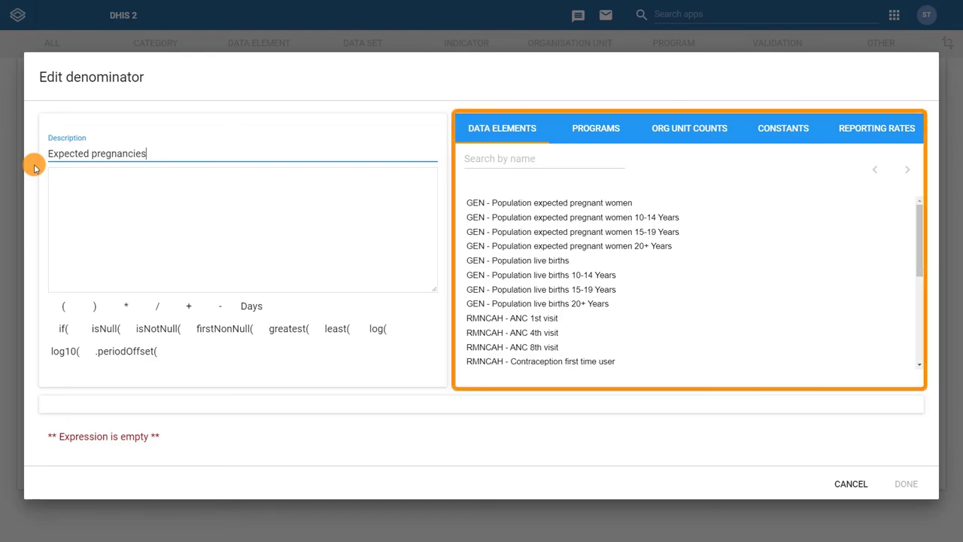
pyautogui.click(472, 122)
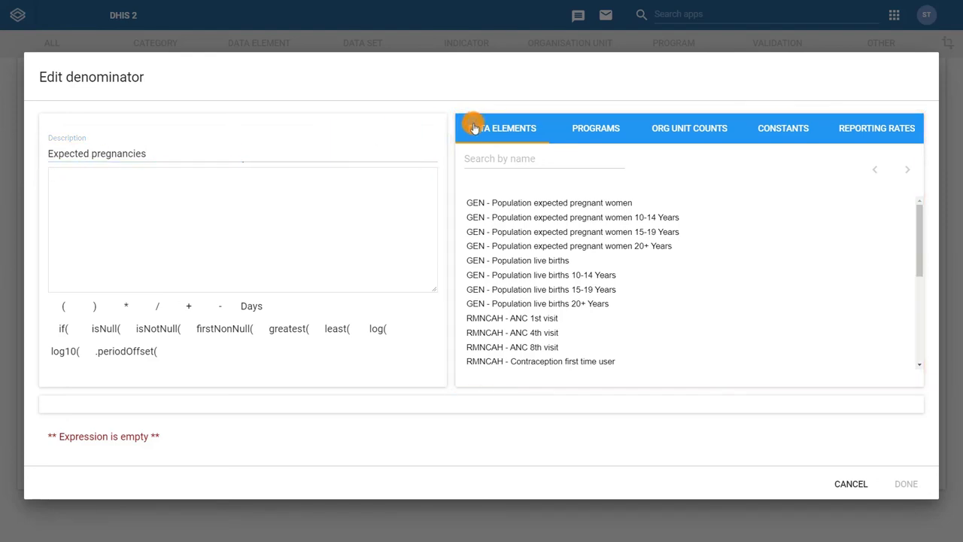
pyautogui.click(481, 156)
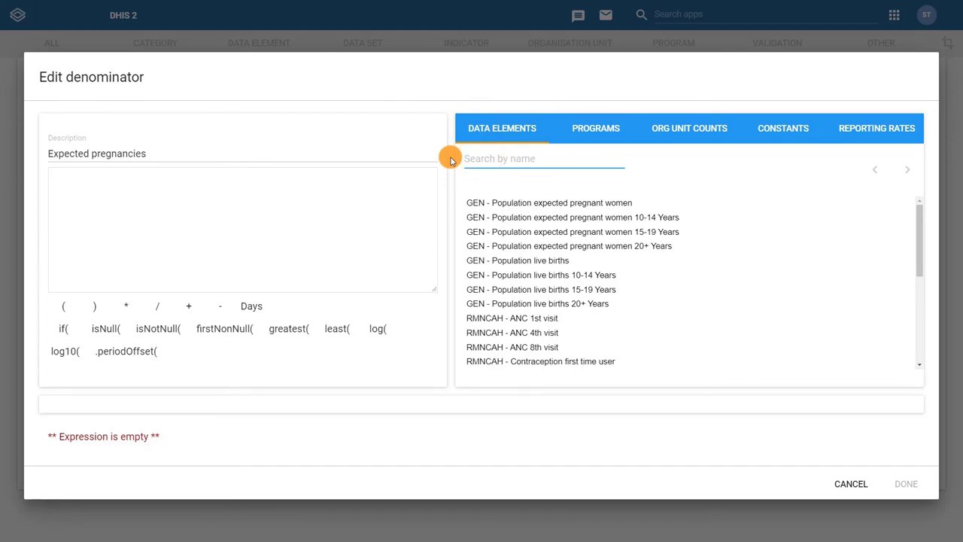
# Step: Set the denominator to 'GEN - Population expected pregnant women' and confirm it
pyautogui.write('Expec')
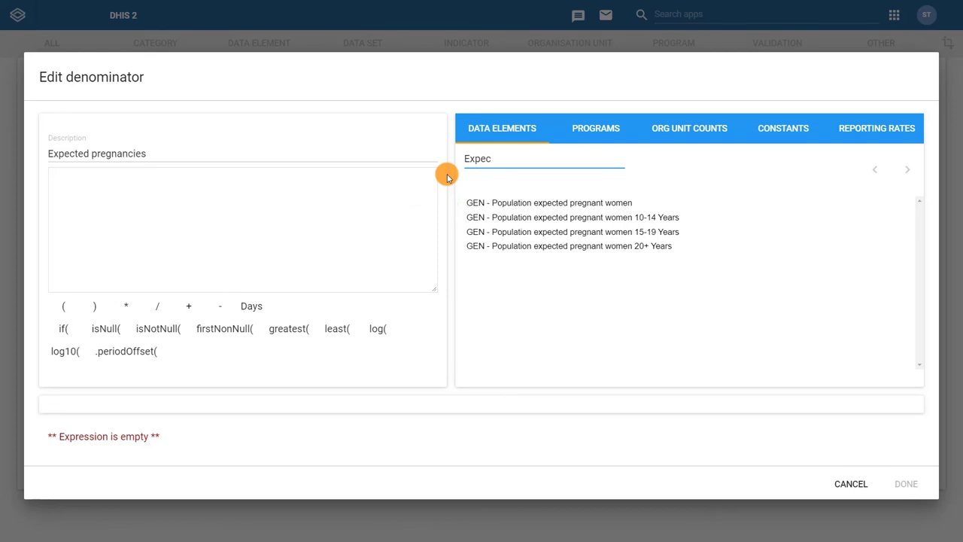
pyautogui.doubleClick(484, 202)
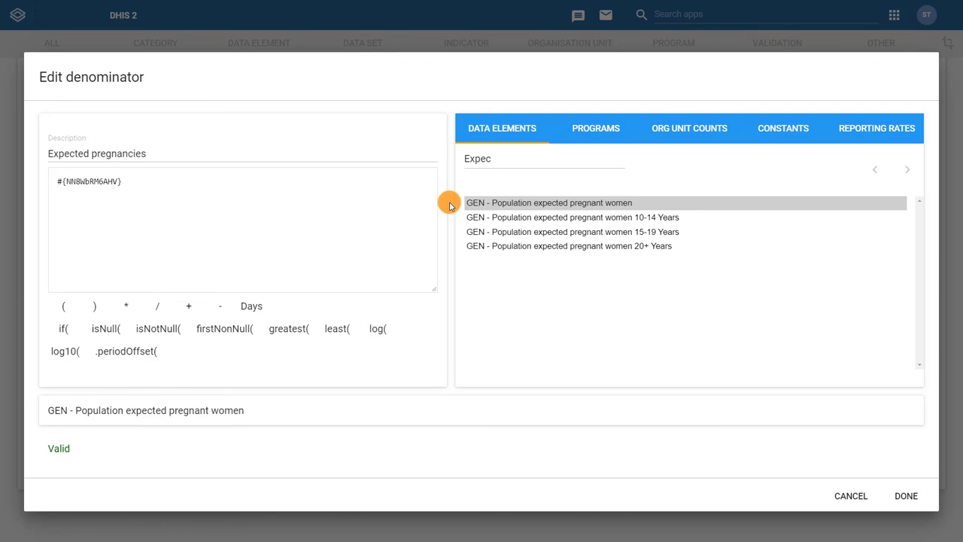
pyautogui.click(912, 496)
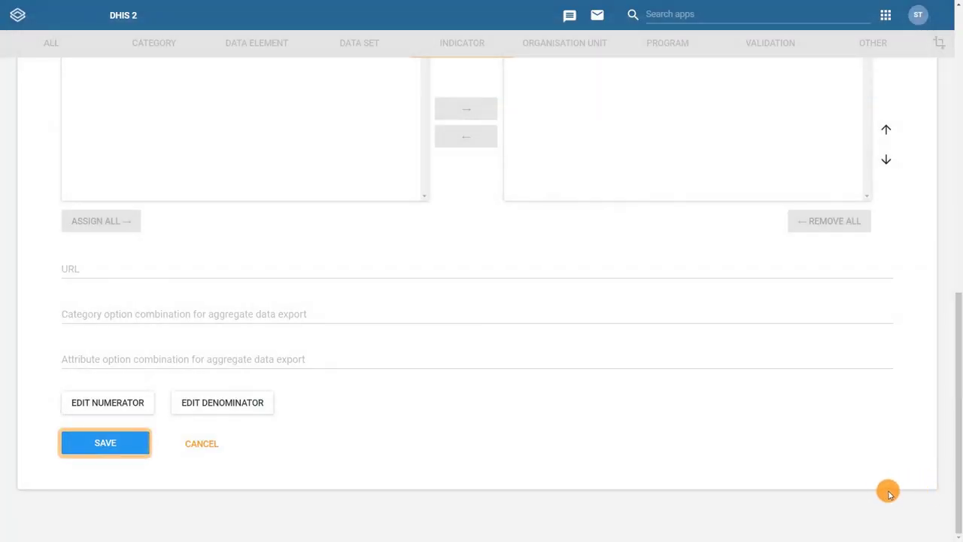
pyautogui.click(107, 443)
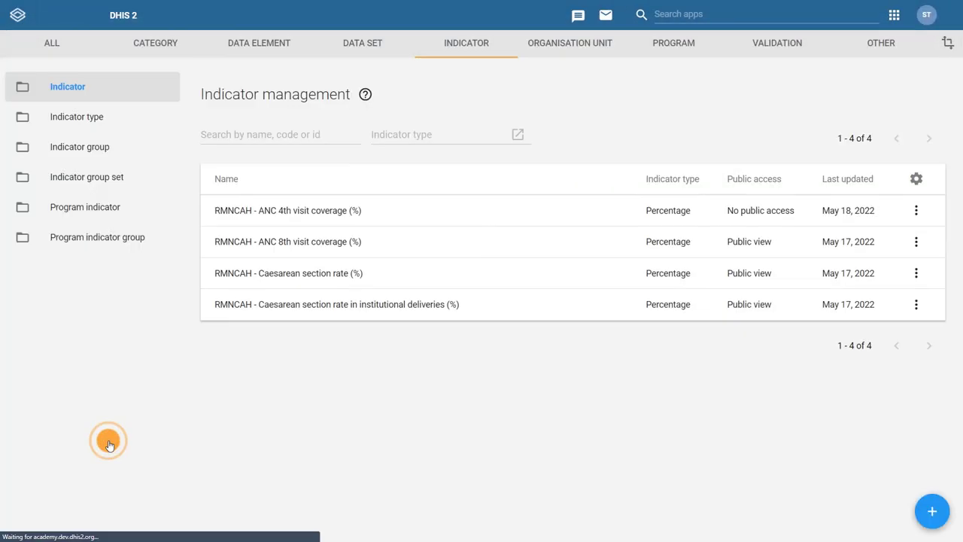